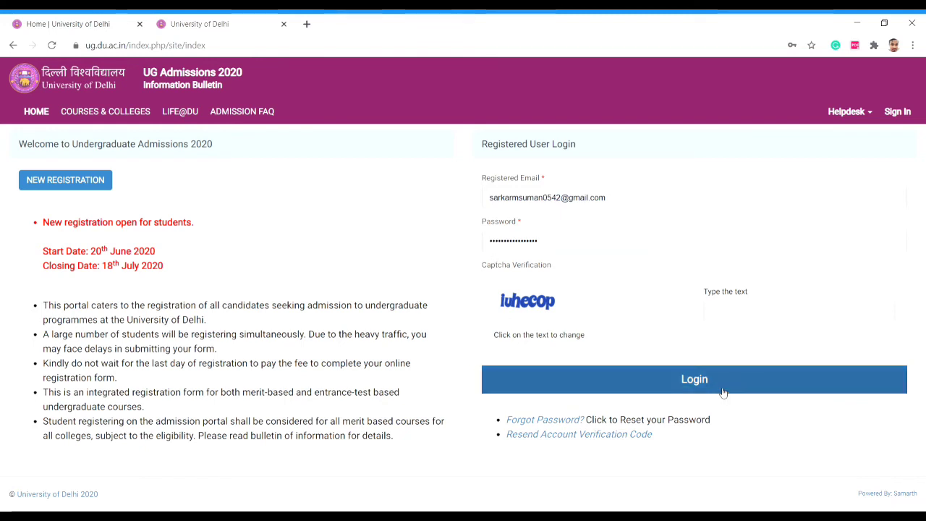
# Open the new registration form for UG courses, review its required fields and return to the login page
pyautogui.click(75, 185)
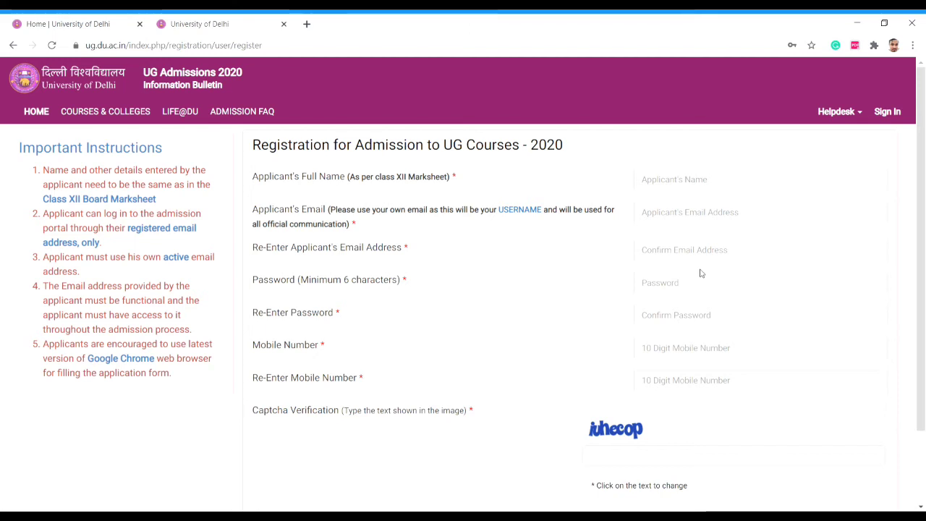
pyautogui.scroll(-1, 700, 273)
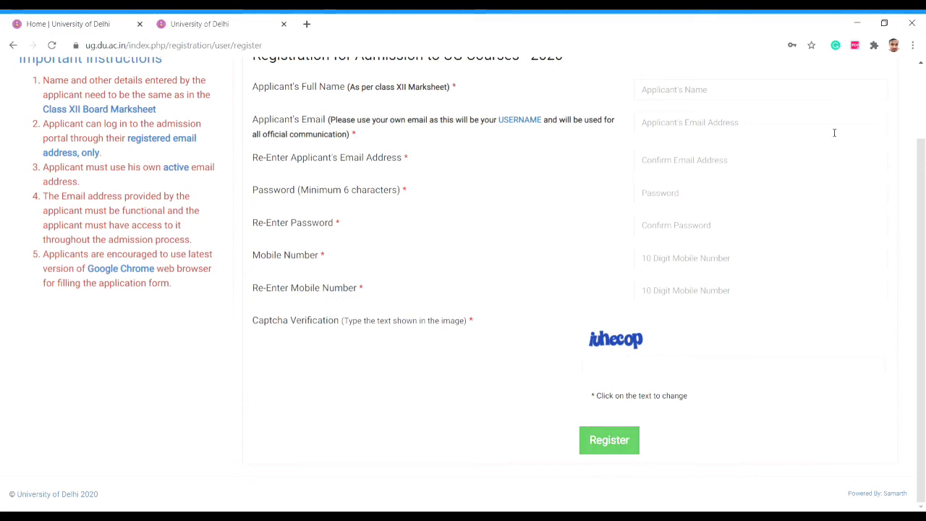
pyautogui.scroll(1, 917, 185)
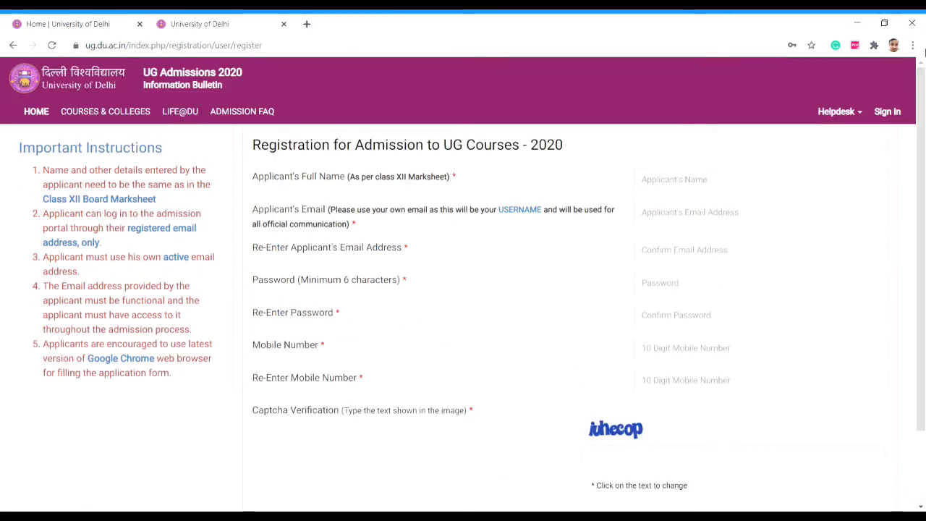
pyautogui.click(15, 46)
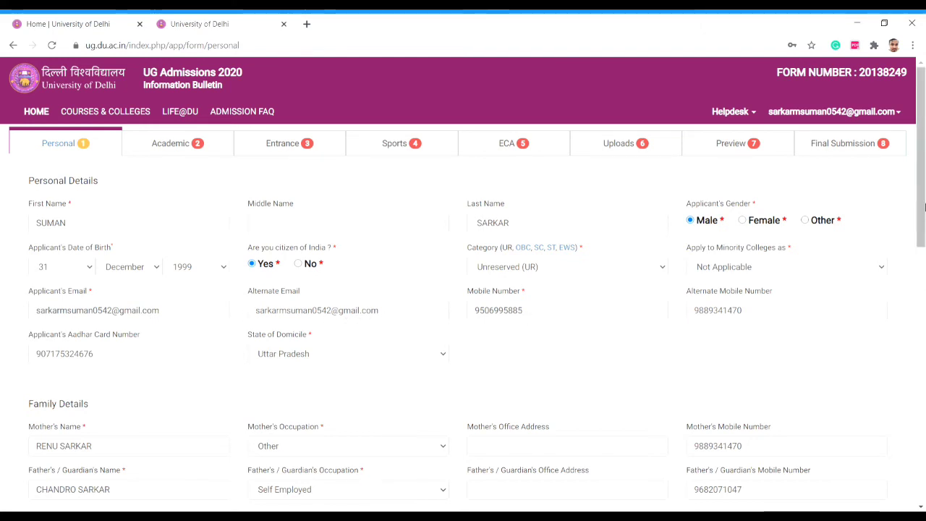
# Review the personal details form down to the refund bank details, submit it and continue to the Academic section
pyautogui.scroll(-1, 921, 225)
pyautogui.moveTo(921, 225); pyautogui.dragTo(921, 238)
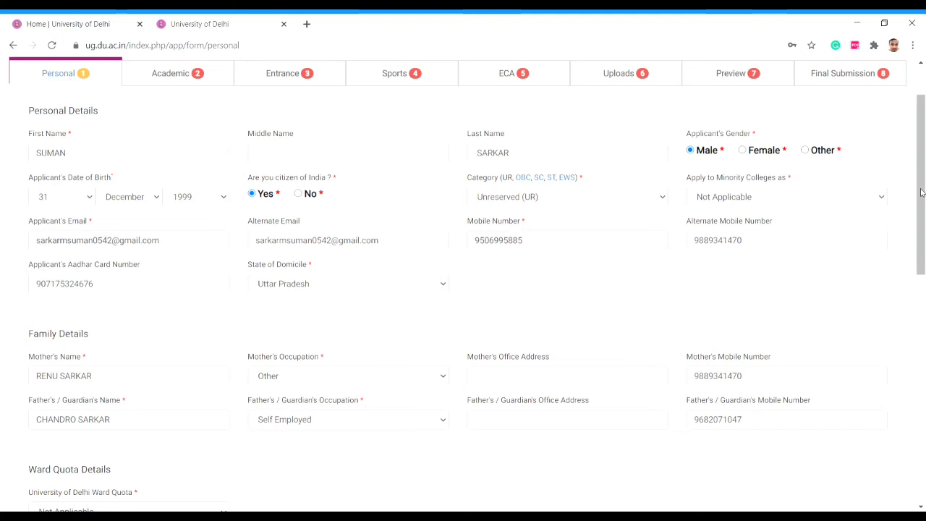
pyautogui.scroll(-2, 922, 196)
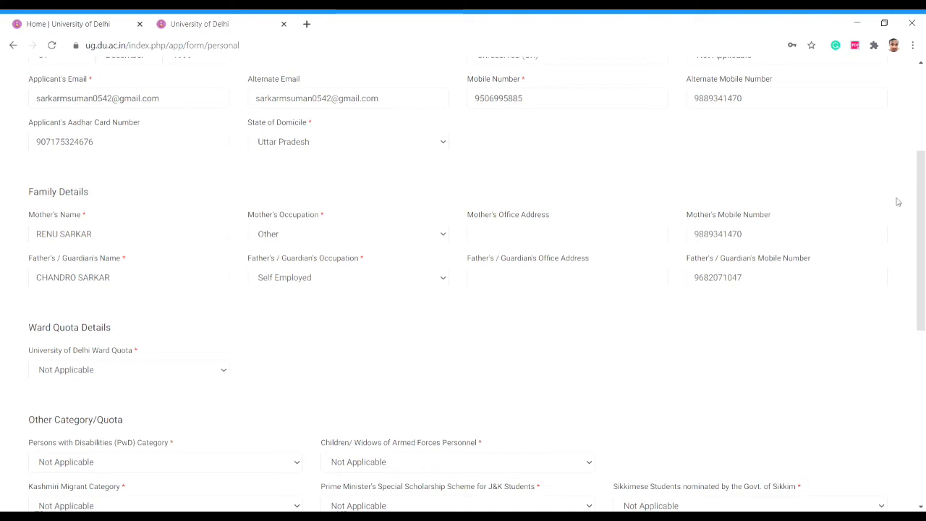
pyautogui.scroll(-1, 897, 202)
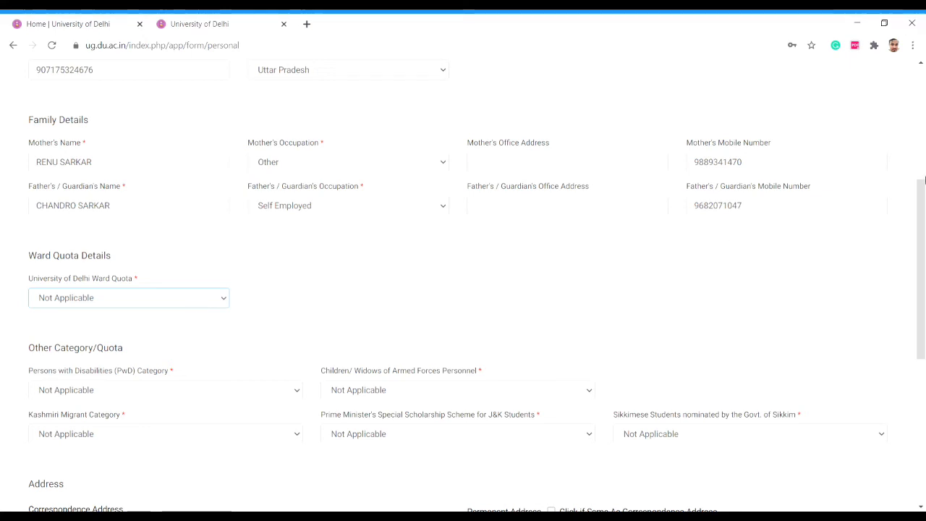
pyautogui.moveTo(923, 240); pyautogui.dragTo(923, 312)
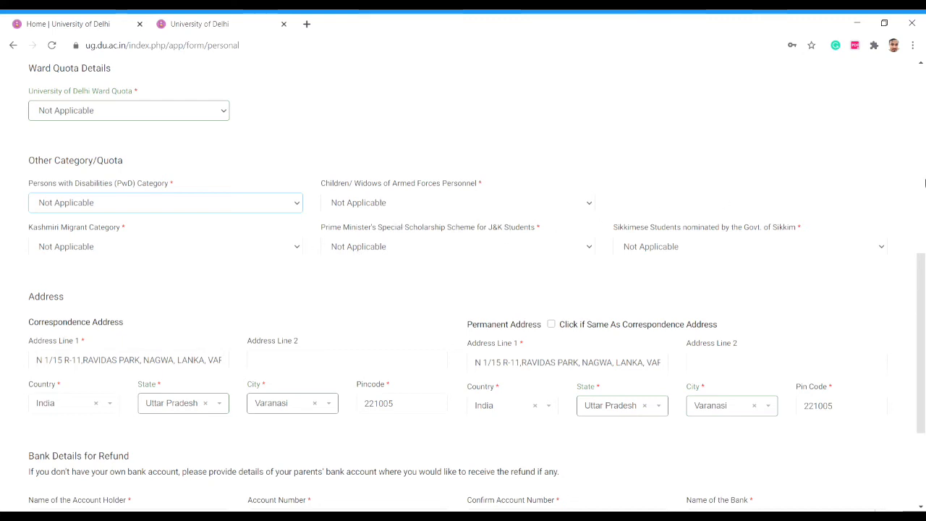
pyautogui.scroll(-2, 922, 251)
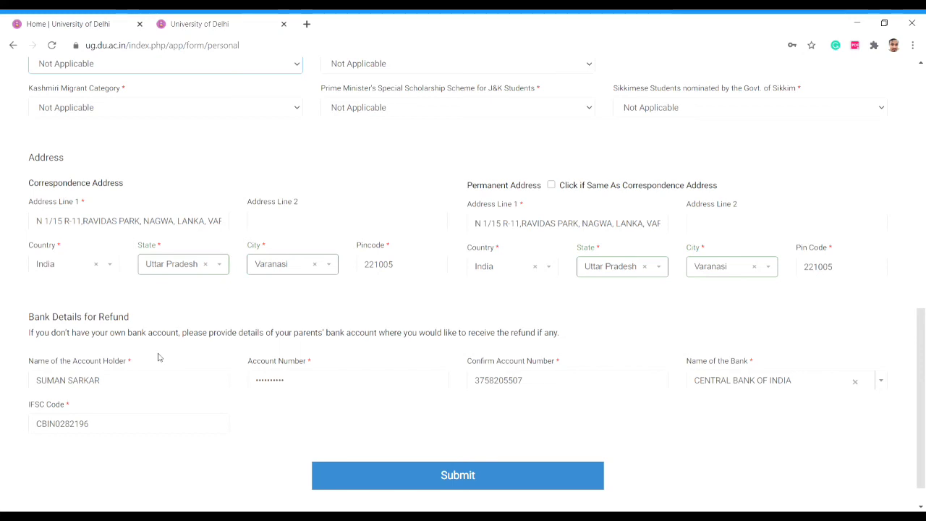
pyautogui.click(468, 479)
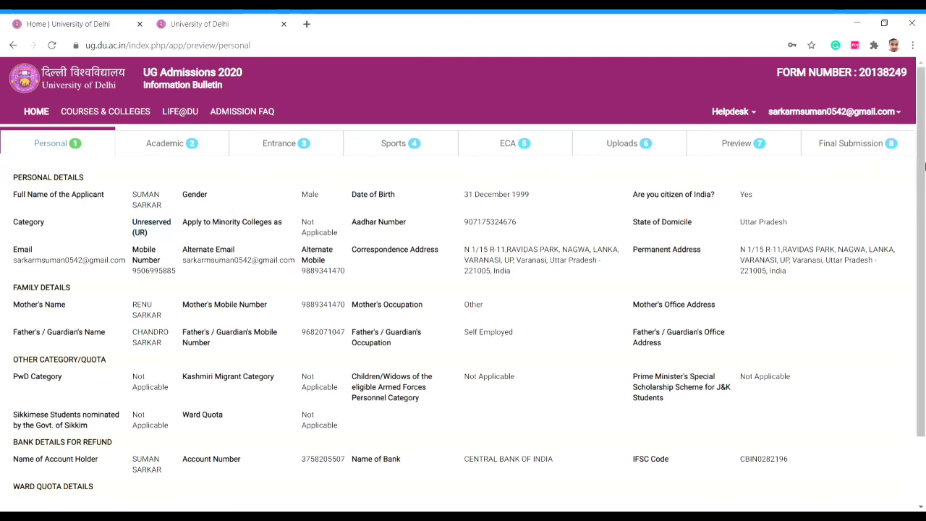
pyautogui.scroll(-2, 734, 454)
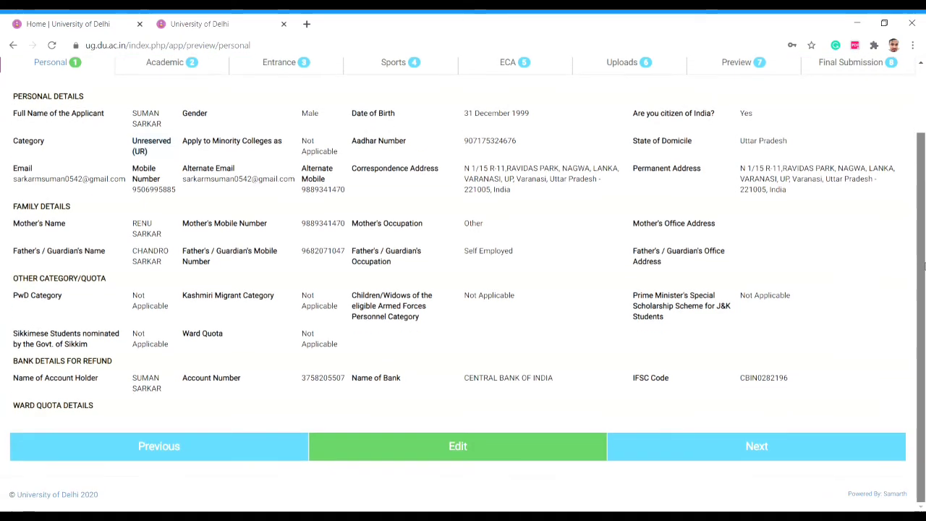
pyautogui.click(734, 447)
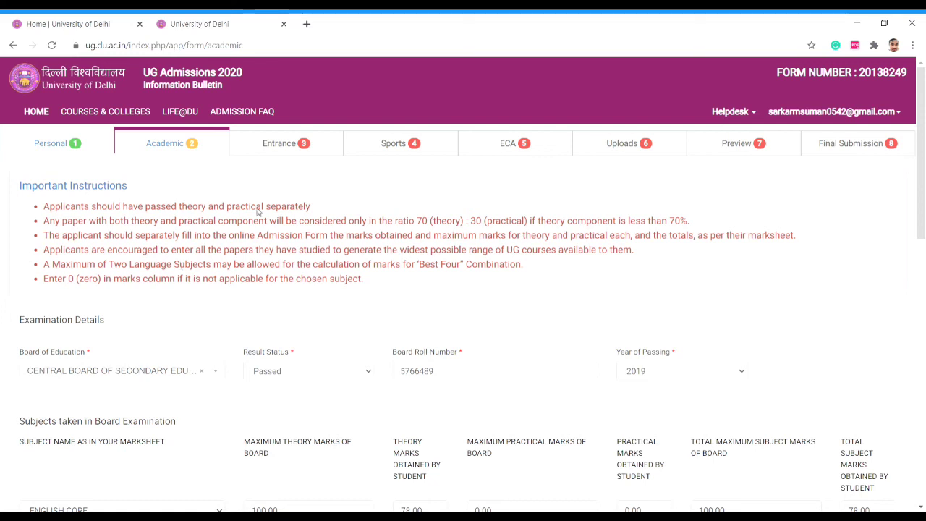
# Check the Board of Education and Result Status choices in the examination details
pyautogui.scroll(-1, 289, 318)
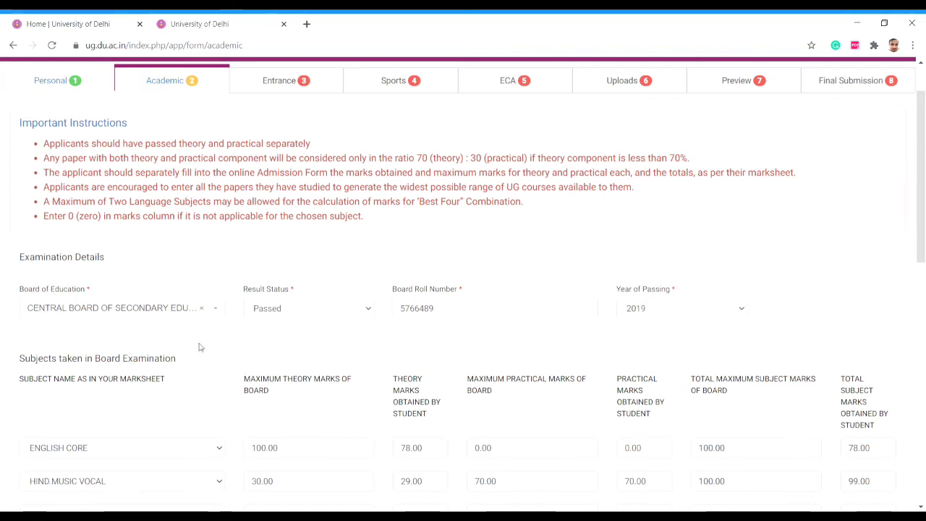
pyautogui.click(219, 308)
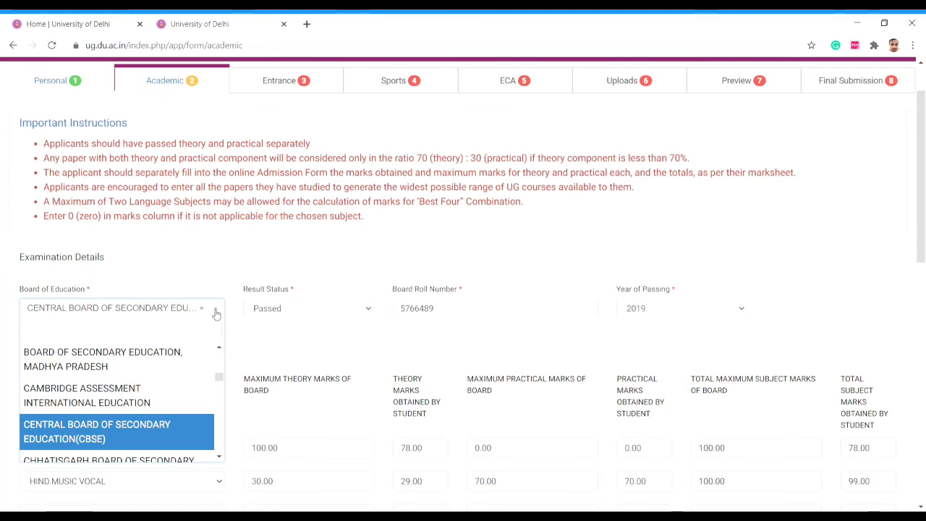
pyautogui.click(215, 313)
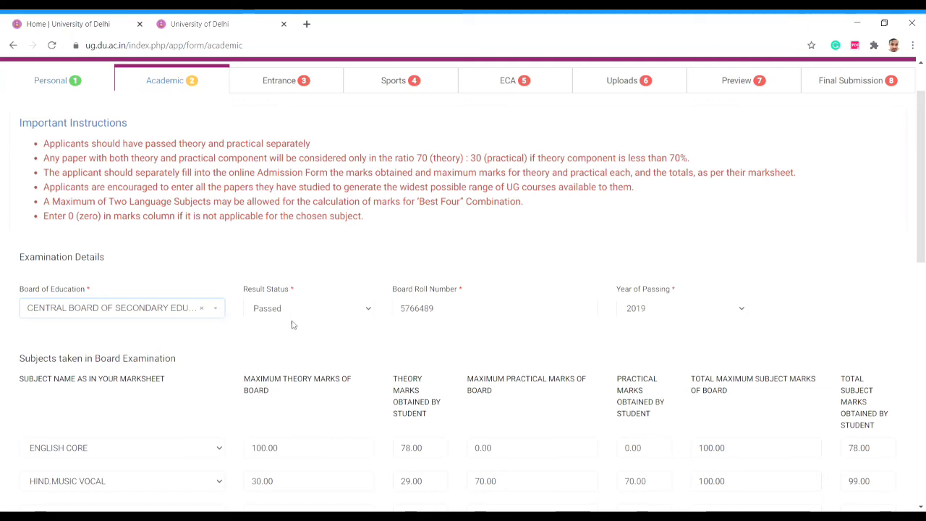
pyautogui.click(343, 311)
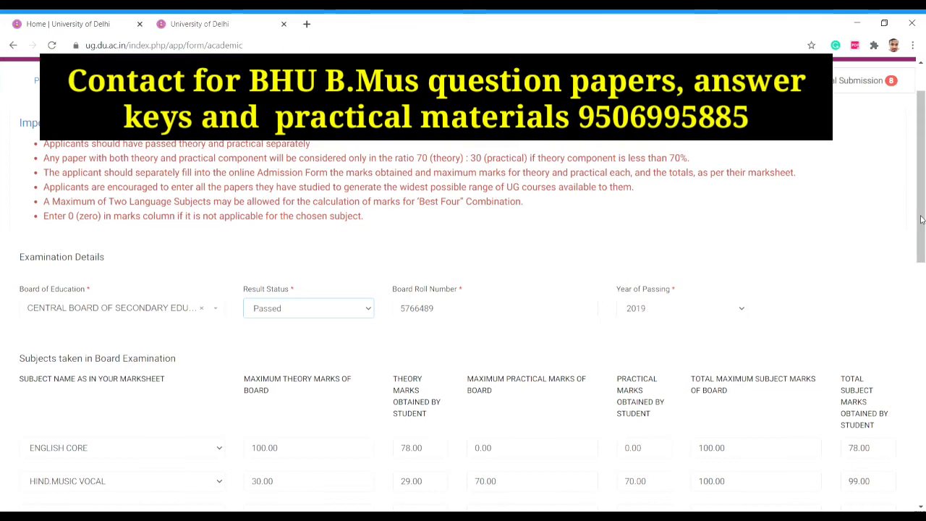
# Review the subject marks, school details and language answers, then submit the academic form and continue to the Entrance section
pyautogui.scroll(-3, 921, 219)
pyautogui.scroll(1, 273, 306)
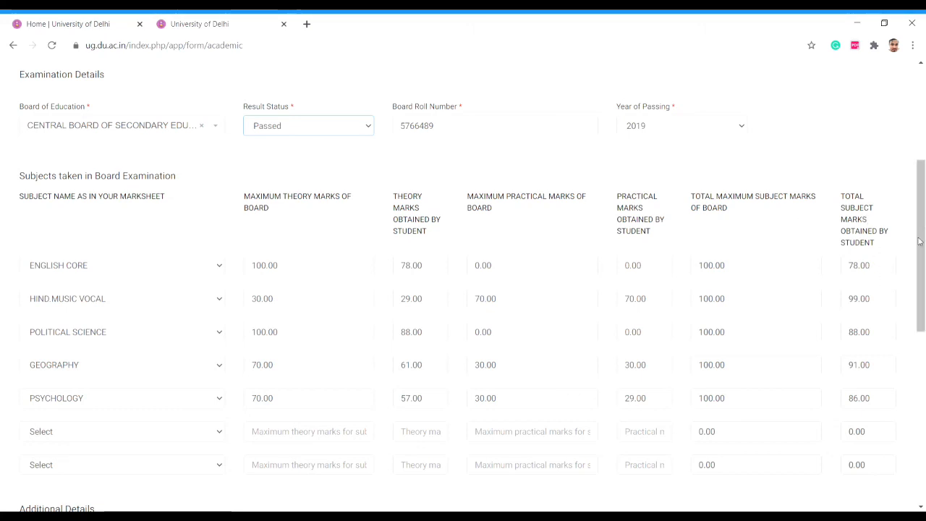
pyautogui.moveTo(919, 241); pyautogui.dragTo(911, 360)
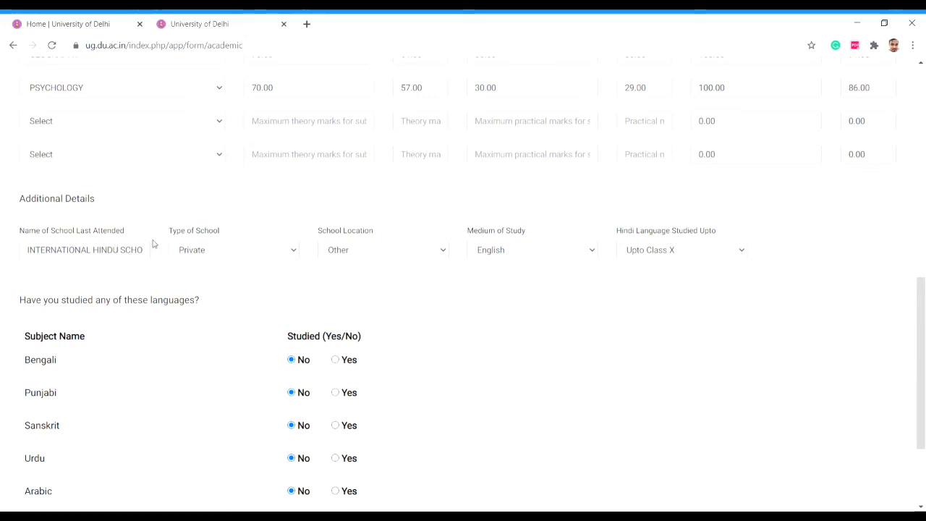
pyautogui.click(369, 256)
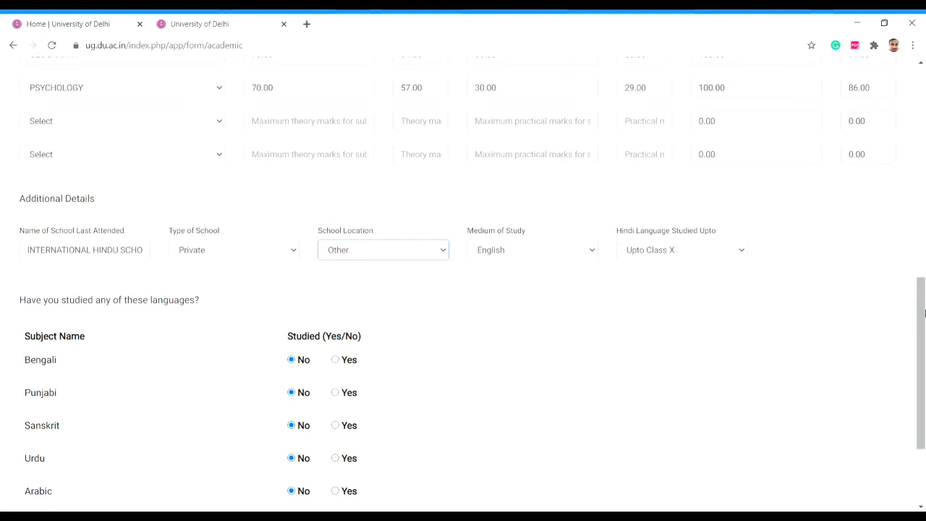
pyautogui.scroll(-2, 246, 166)
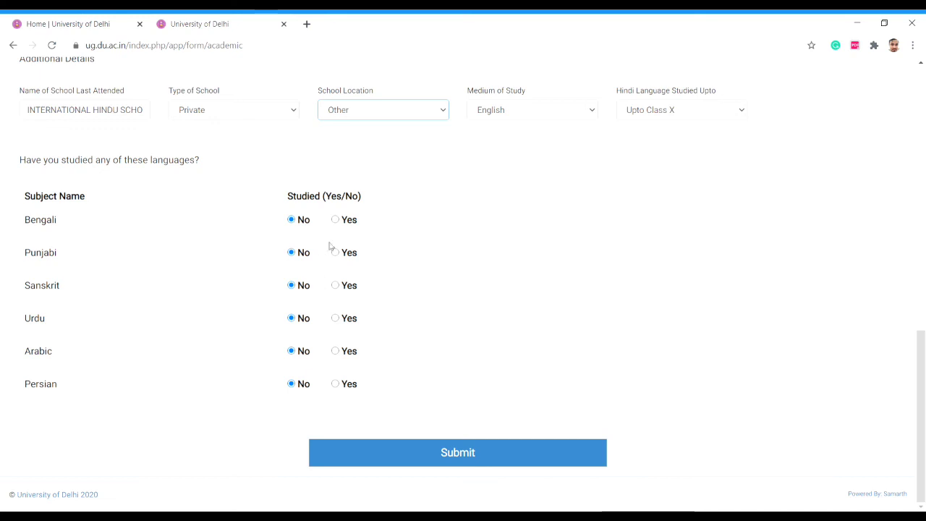
pyautogui.click(496, 452)
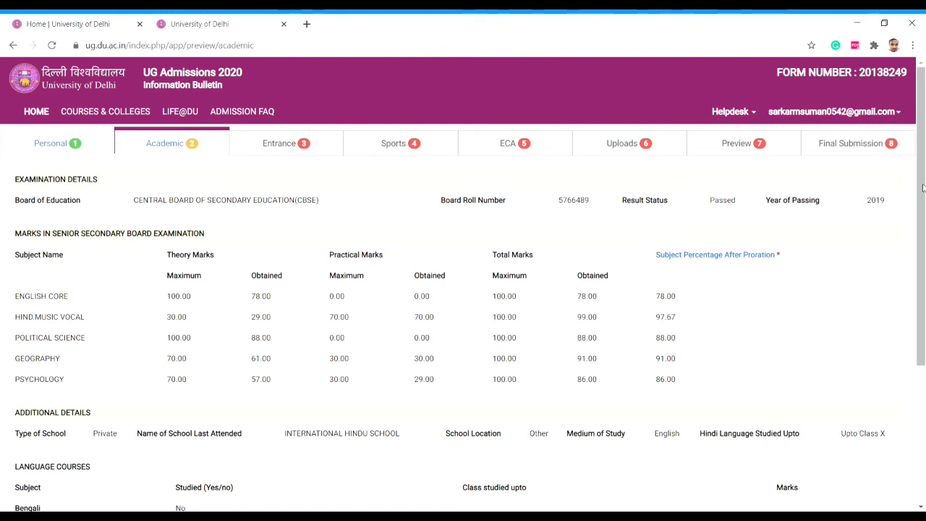
pyautogui.moveTo(922, 188); pyautogui.dragTo(920, 345)
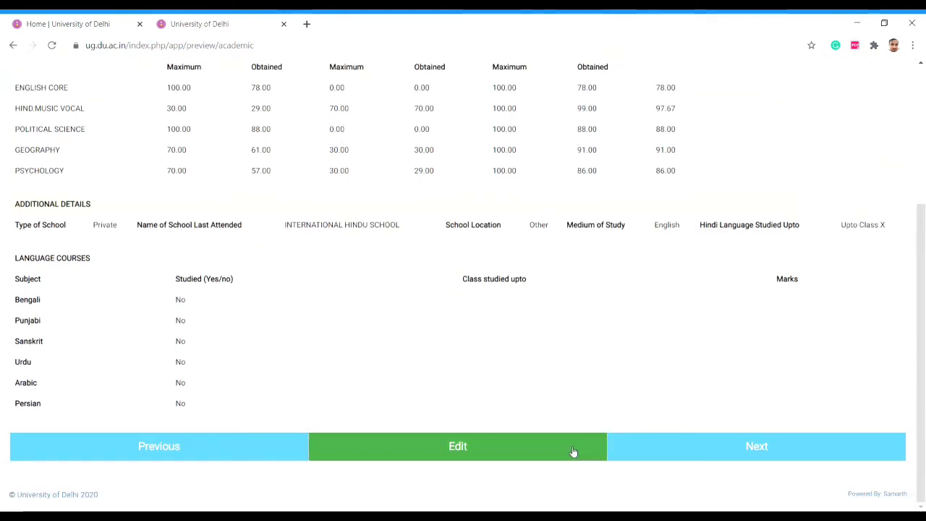
pyautogui.click(651, 453)
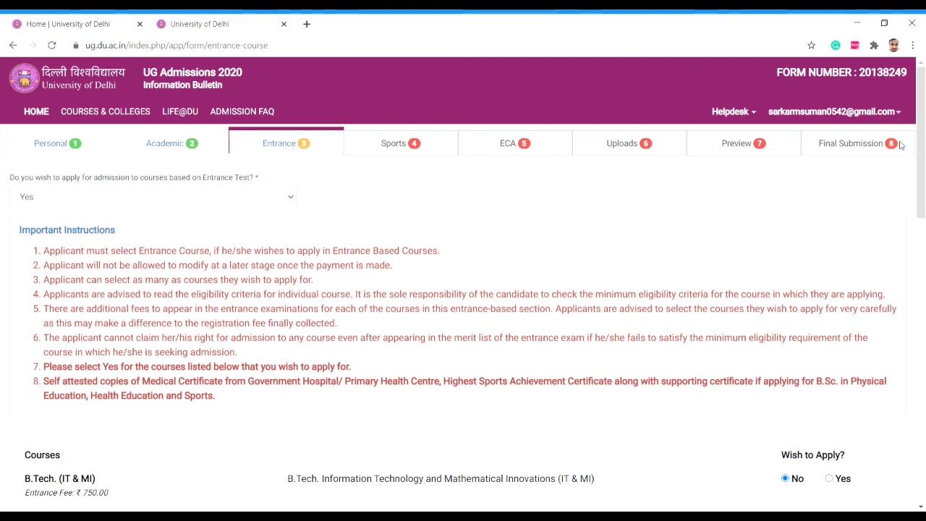
# Examine the entrance instructions and the list of entrance-based courses with their application choices
pyautogui.scroll(-1, 922, 130)
pyautogui.moveTo(922, 131); pyautogui.dragTo(921, 221)
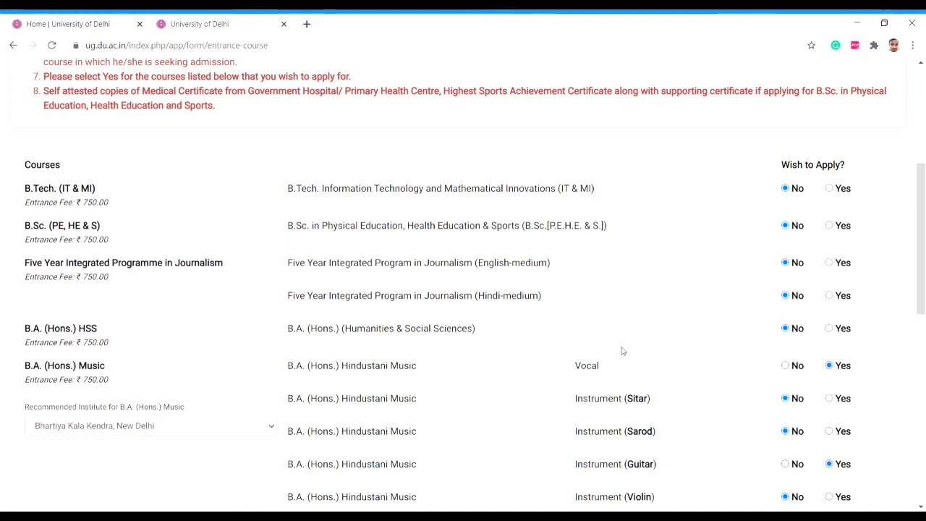
pyautogui.moveTo(921, 245); pyautogui.dragTo(923, 193)
pyautogui.scroll(-2, 924, 193)
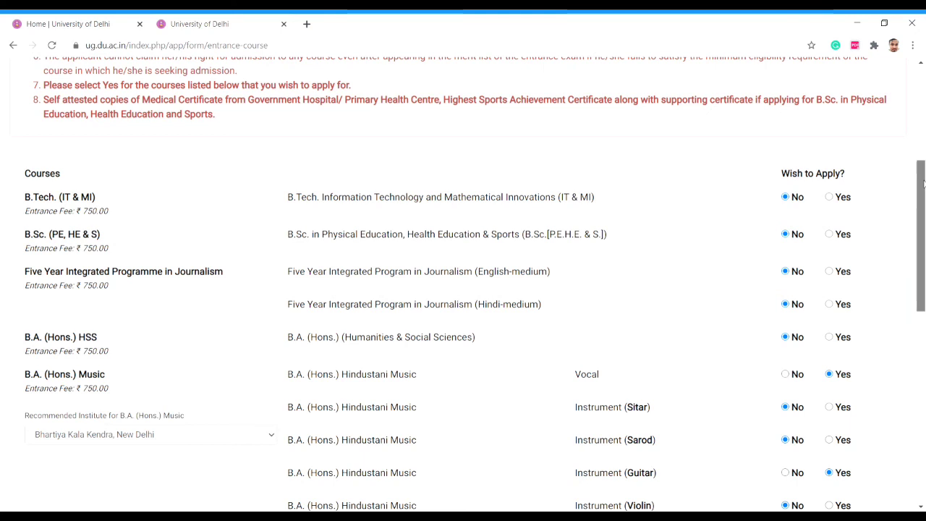
pyautogui.scroll(-2, 919, 184)
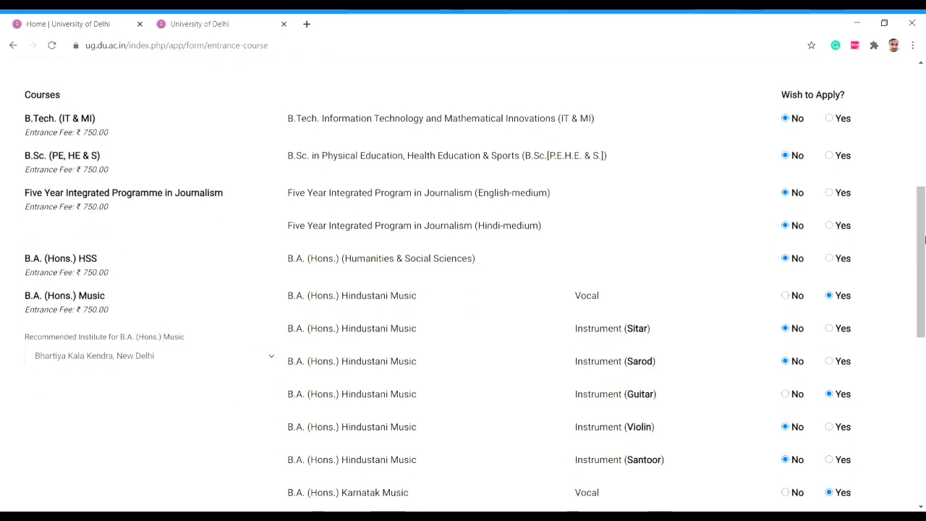
pyautogui.scroll(2, 306, 273)
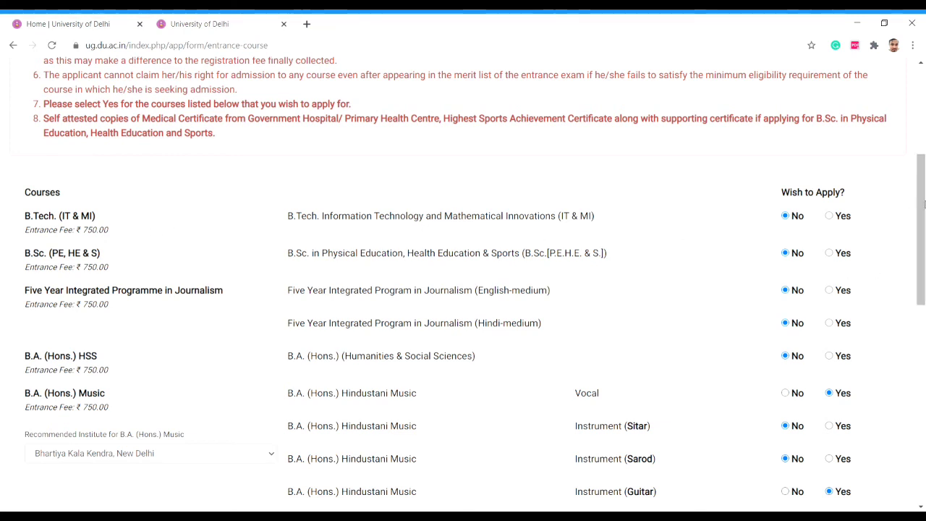
# Set the recommended institute for B.A. (Hons.) Music to the recommendation letter from Guru option
pyautogui.moveTo(919, 209); pyautogui.dragTo(908, 271)
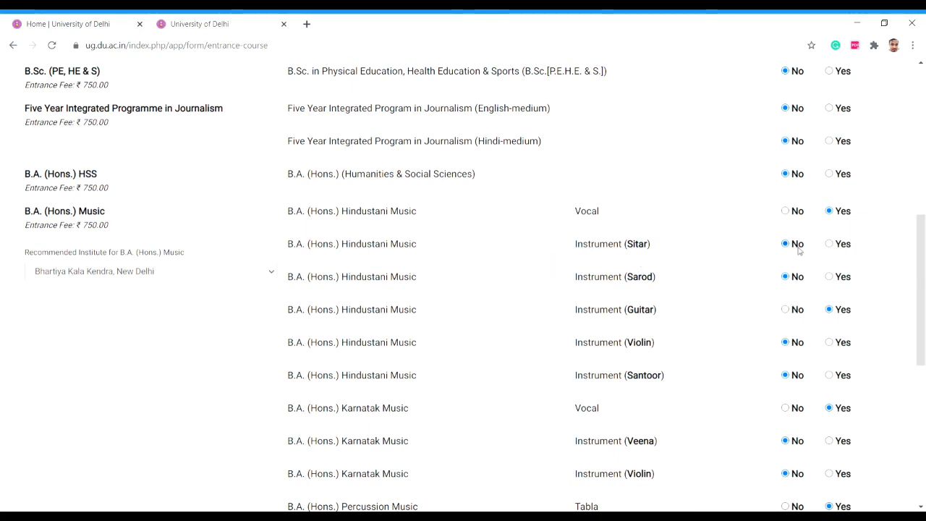
pyautogui.moveTo(916, 231); pyautogui.dragTo(916, 262)
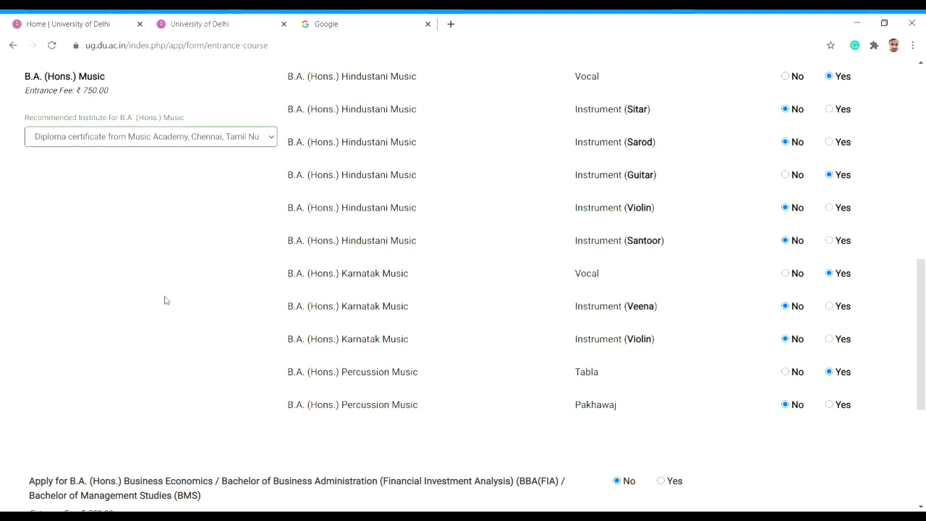
pyautogui.press('Down')
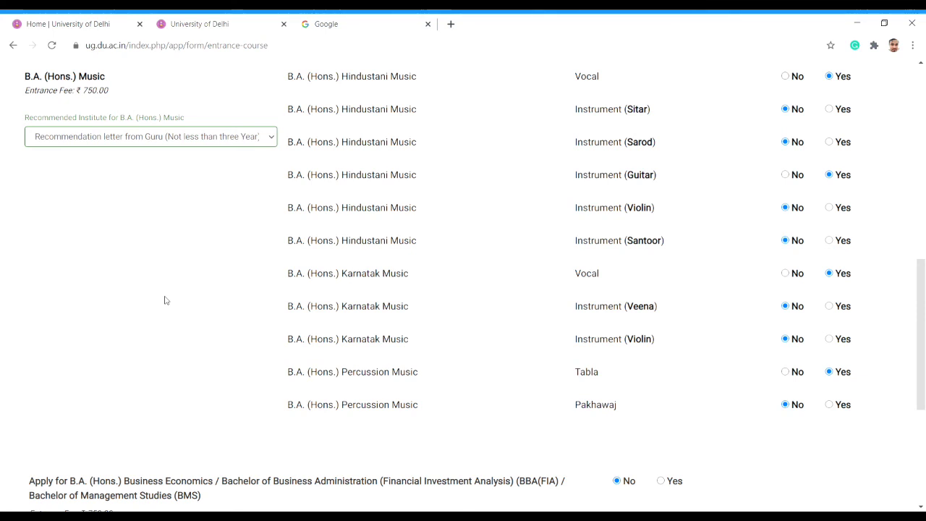
# Review the business courses option and the four test centre preferences, then submit the entrance form
pyautogui.scroll(-1, 543, 371)
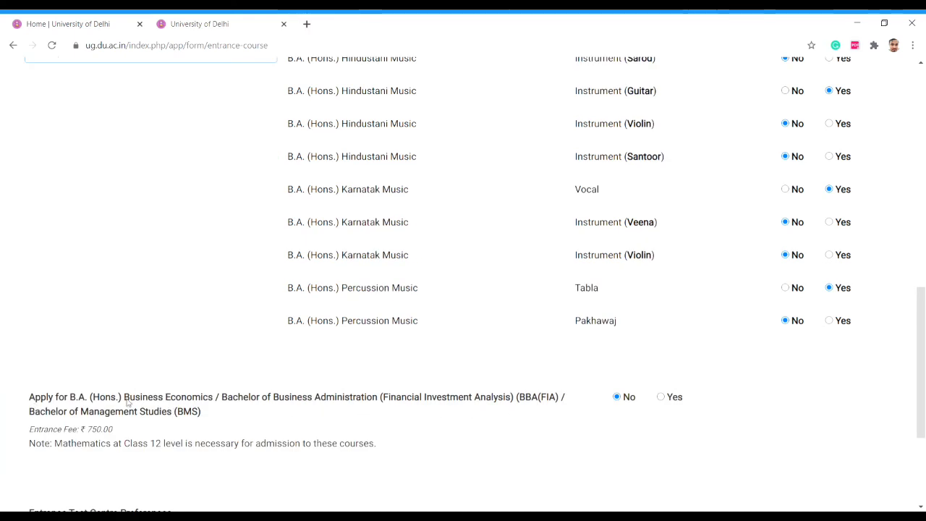
pyautogui.moveTo(918, 354); pyautogui.dragTo(920, 412)
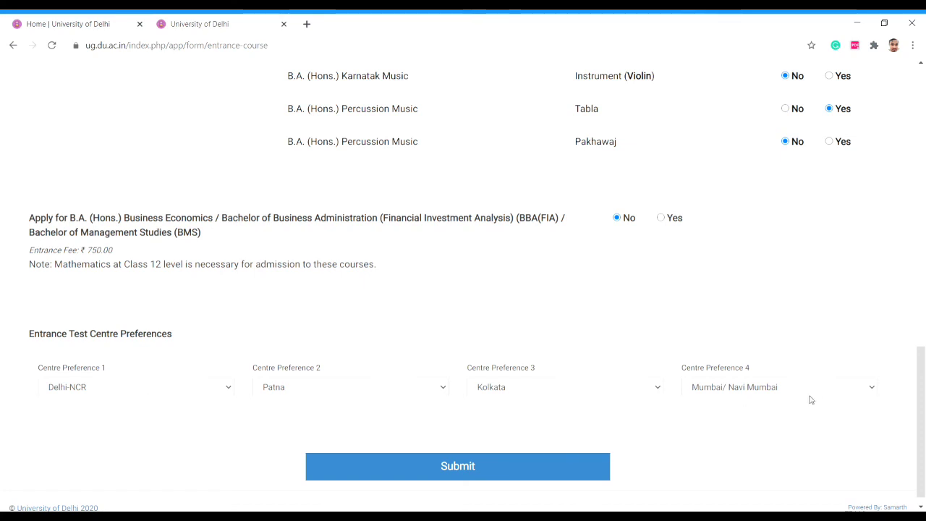
pyautogui.scroll(-1, 922, 387)
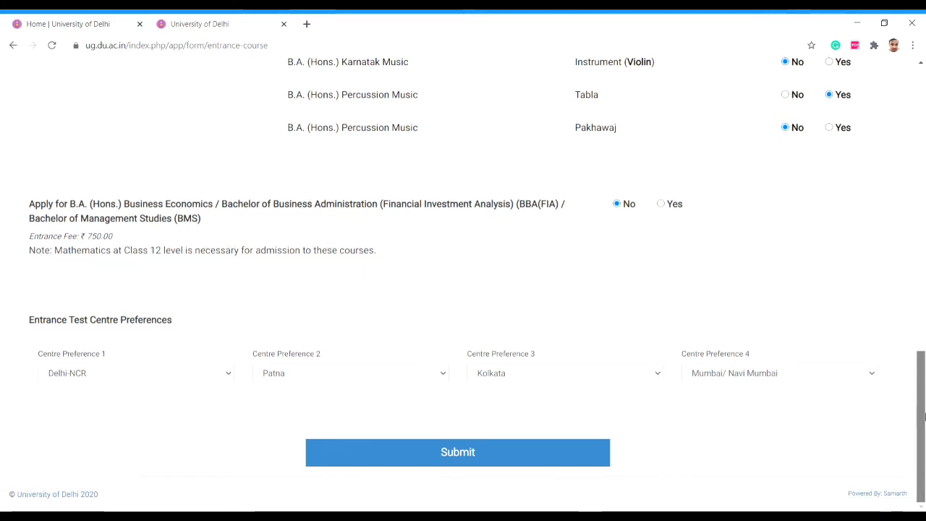
pyautogui.click(436, 452)
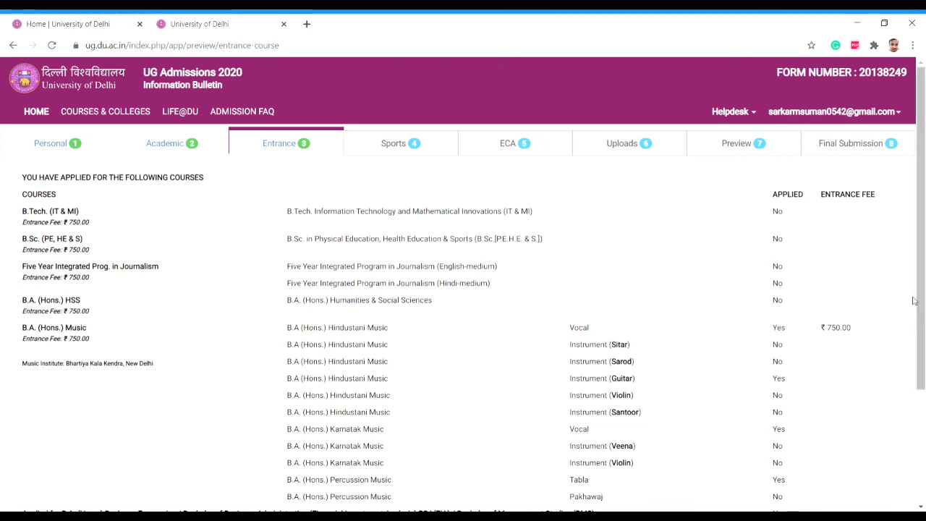
# Review the entrance course preview and continue past the Sports and ECA sections to the Uploads section
pyautogui.moveTo(923, 275); pyautogui.dragTo(723, 412)
pyautogui.scroll(-5, 660, 432)
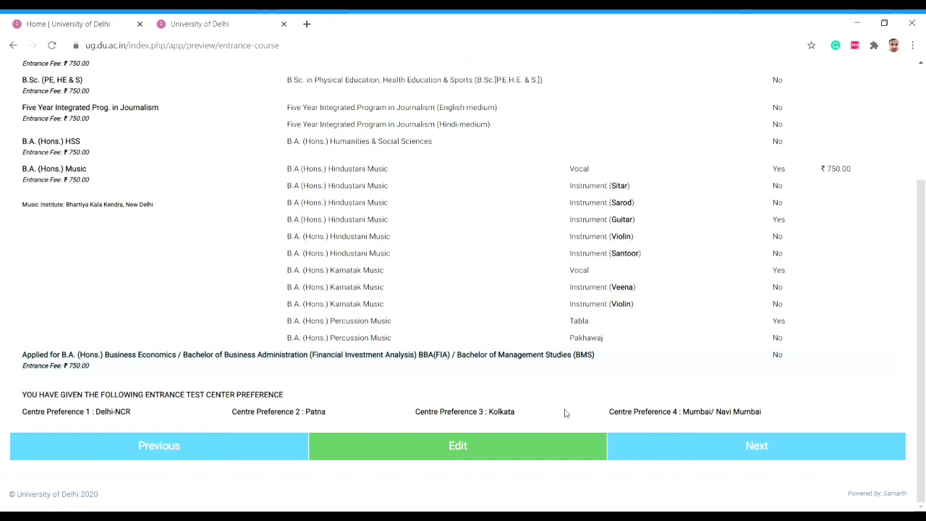
pyautogui.click(676, 449)
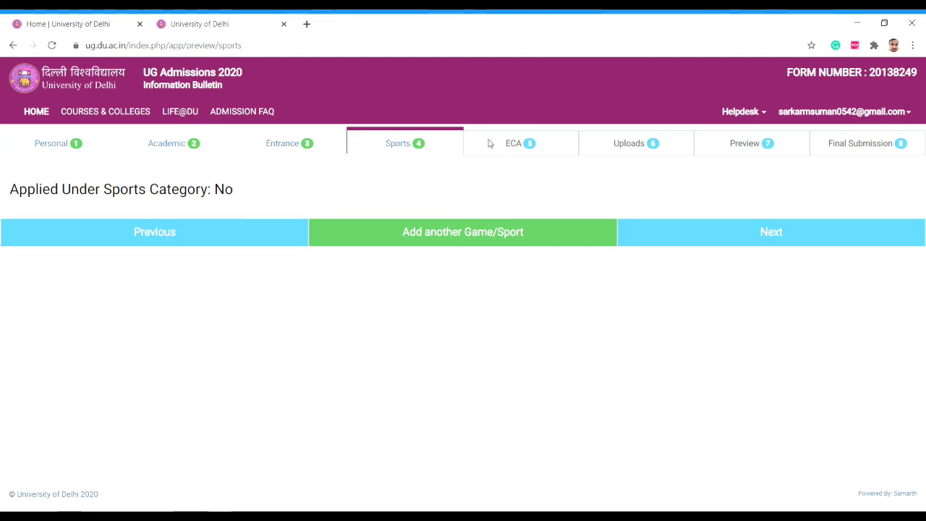
pyautogui.click(664, 240)
pyautogui.click(665, 240)
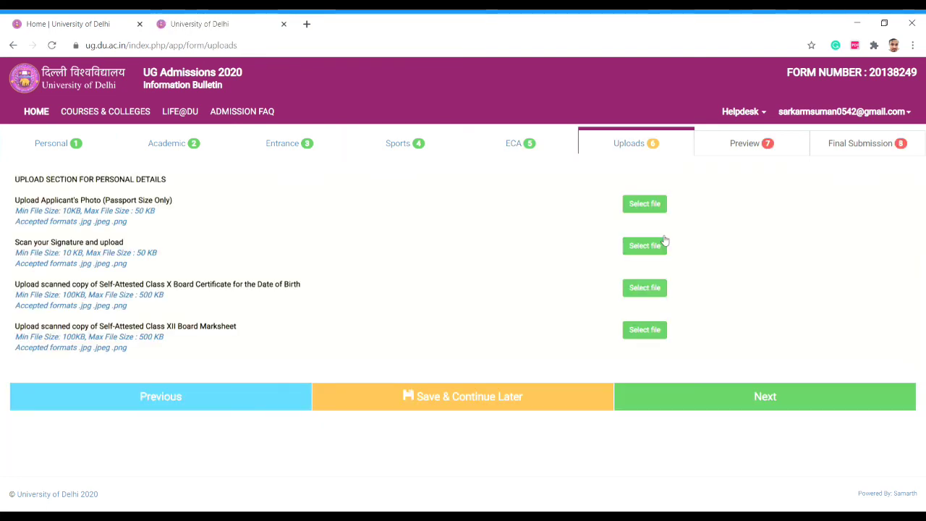